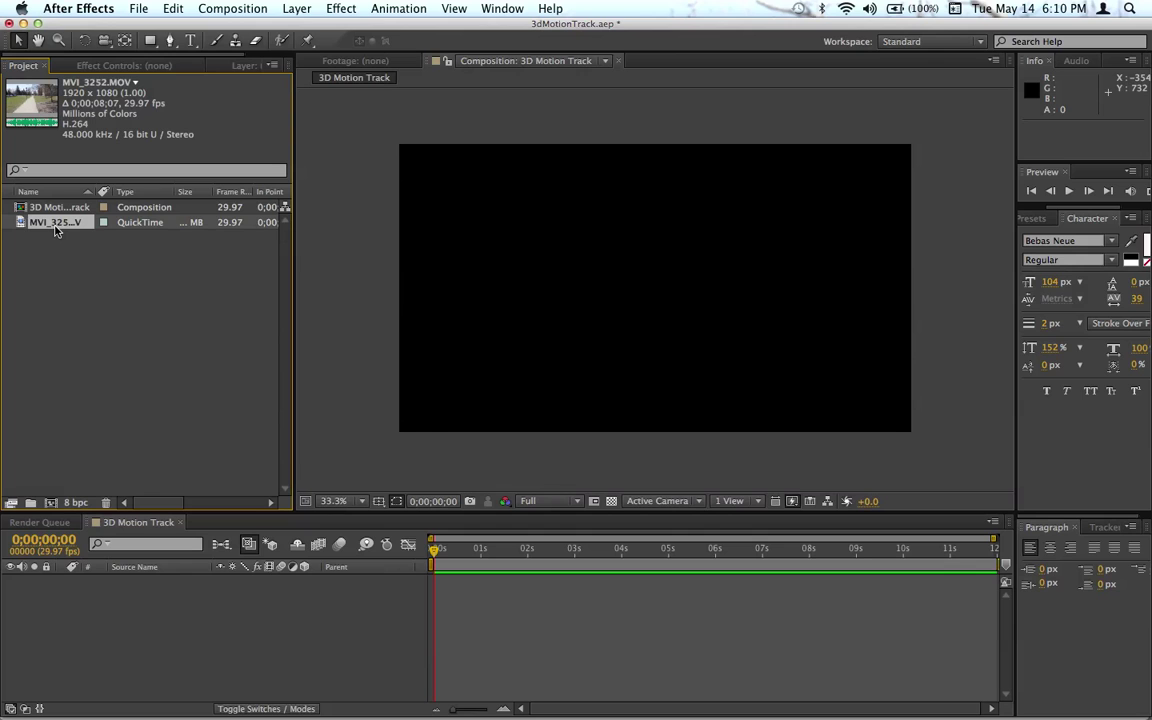
Step: Add MVI_3252.MOV to the 3D Motion Track composition, then preview and scrub through the clip
left_click_drag(56, 230, 113, 620)
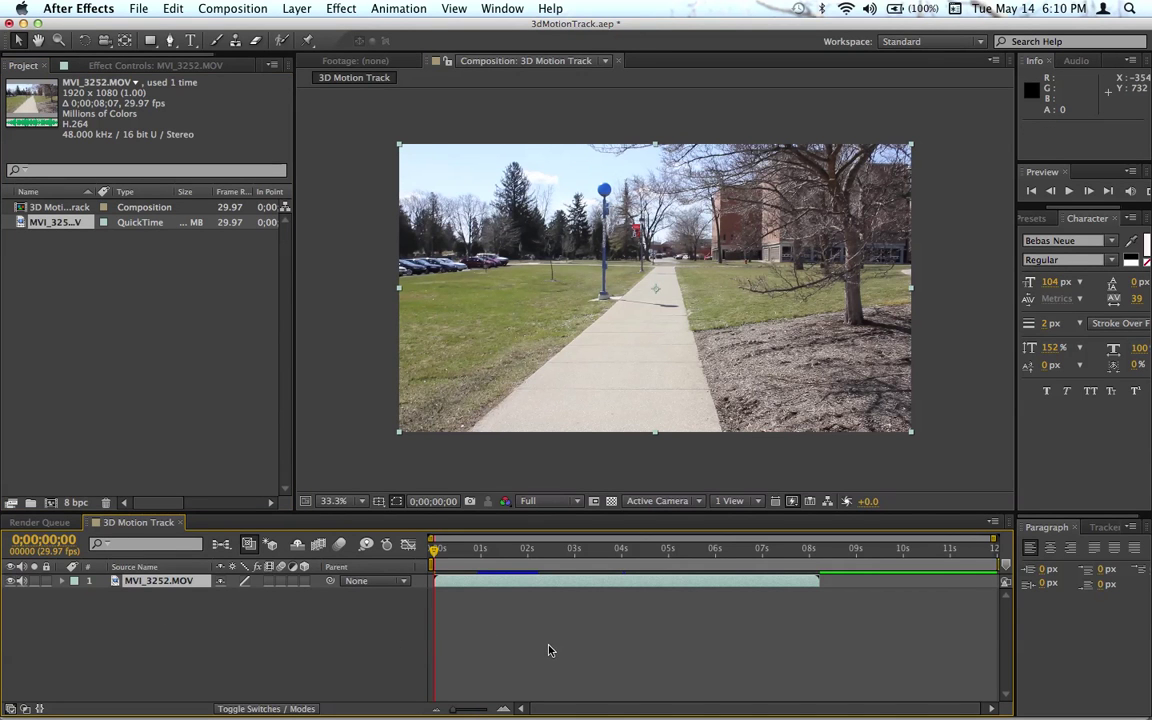
key("space")
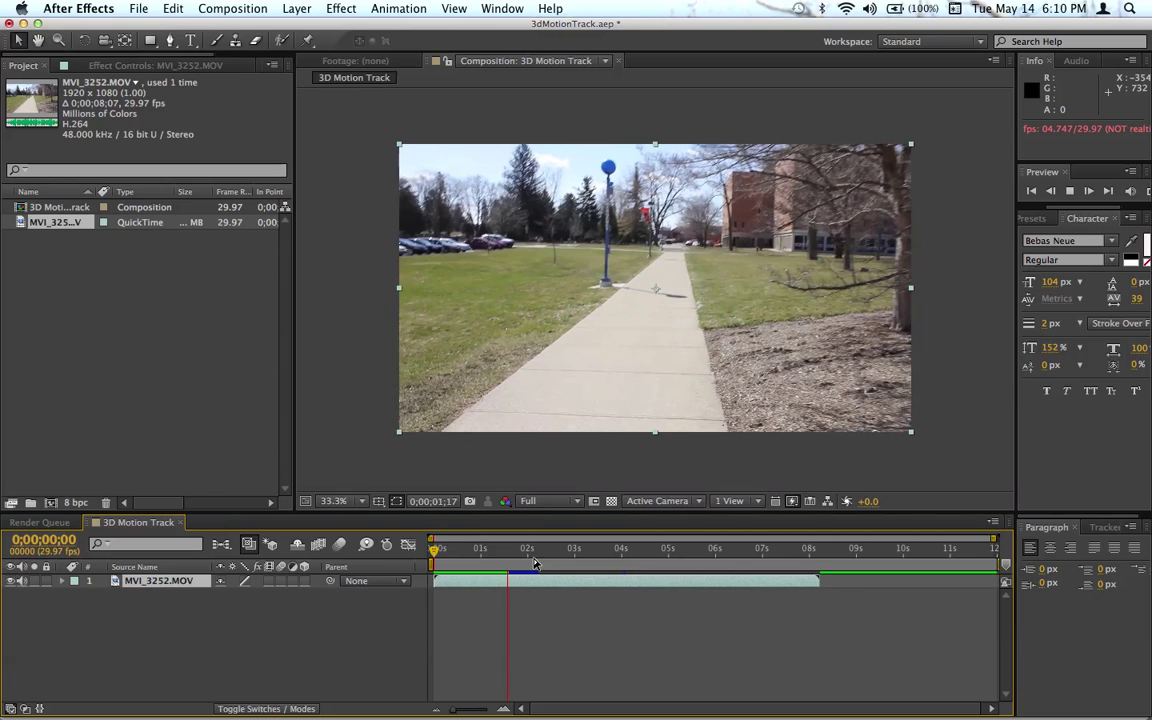
key("space")
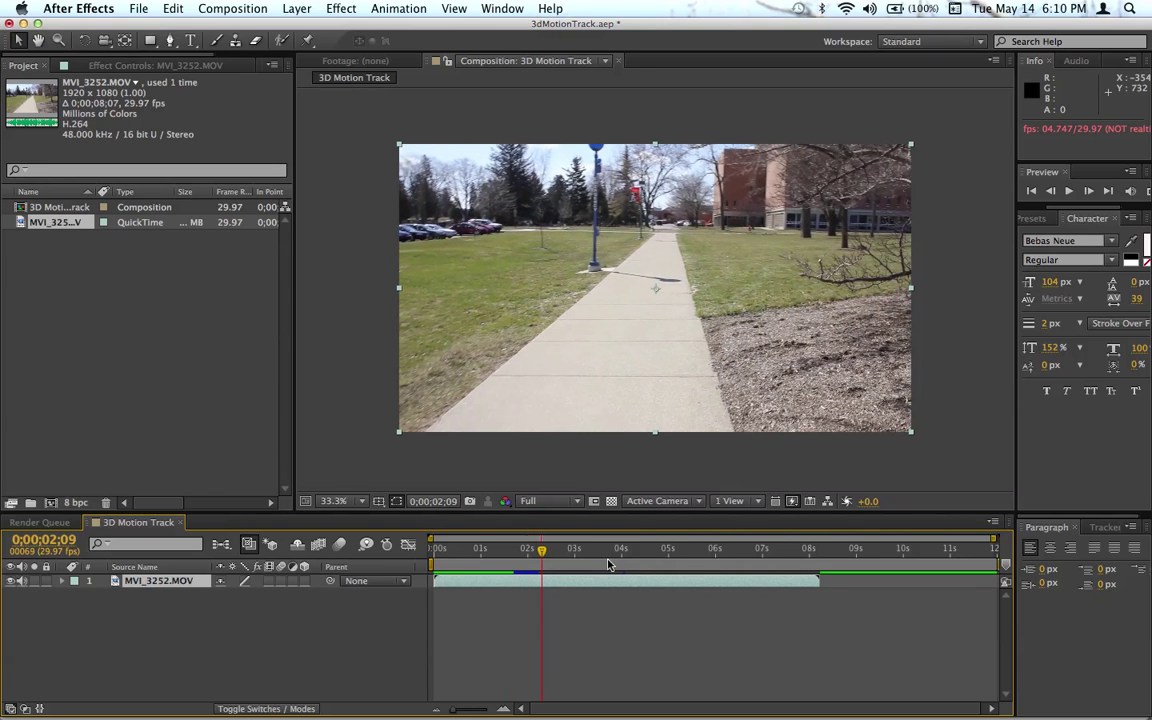
left_click_drag(608, 565, 697, 563)
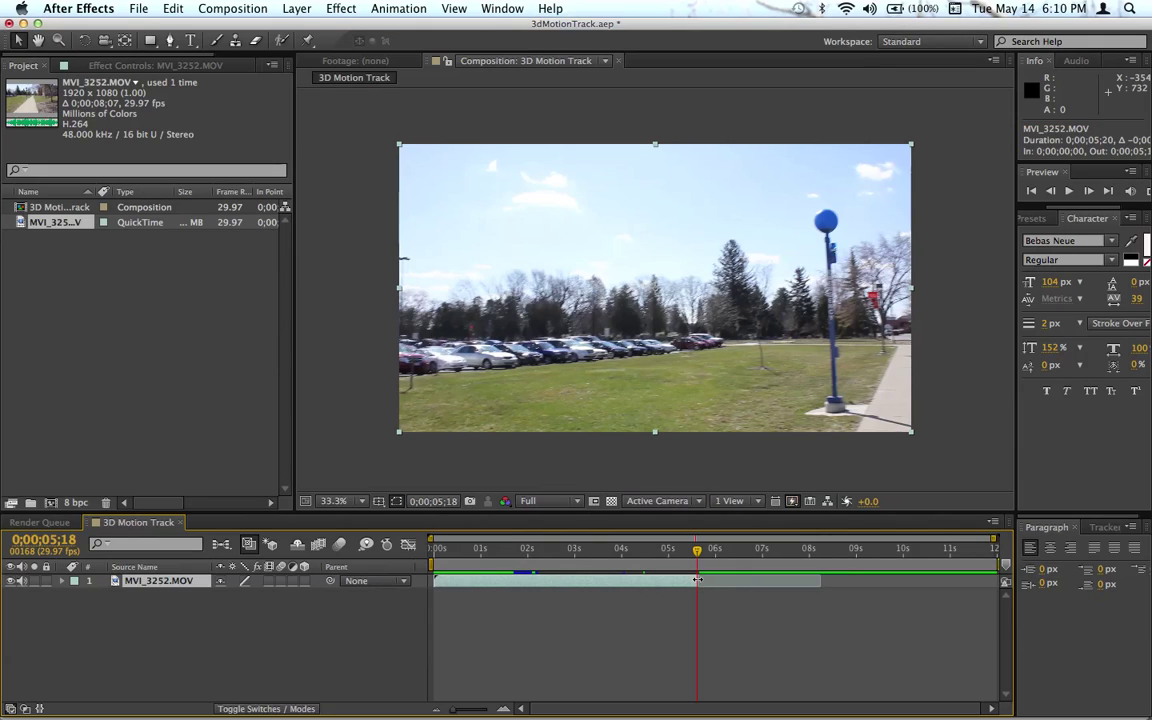
left_click_drag(689, 552, 676, 552)
Step: From frame 0, apply the 3D Camera Tracker found by searching 'camera t' to MVI_3252.MOV and let it analyse
left_click(432, 550)
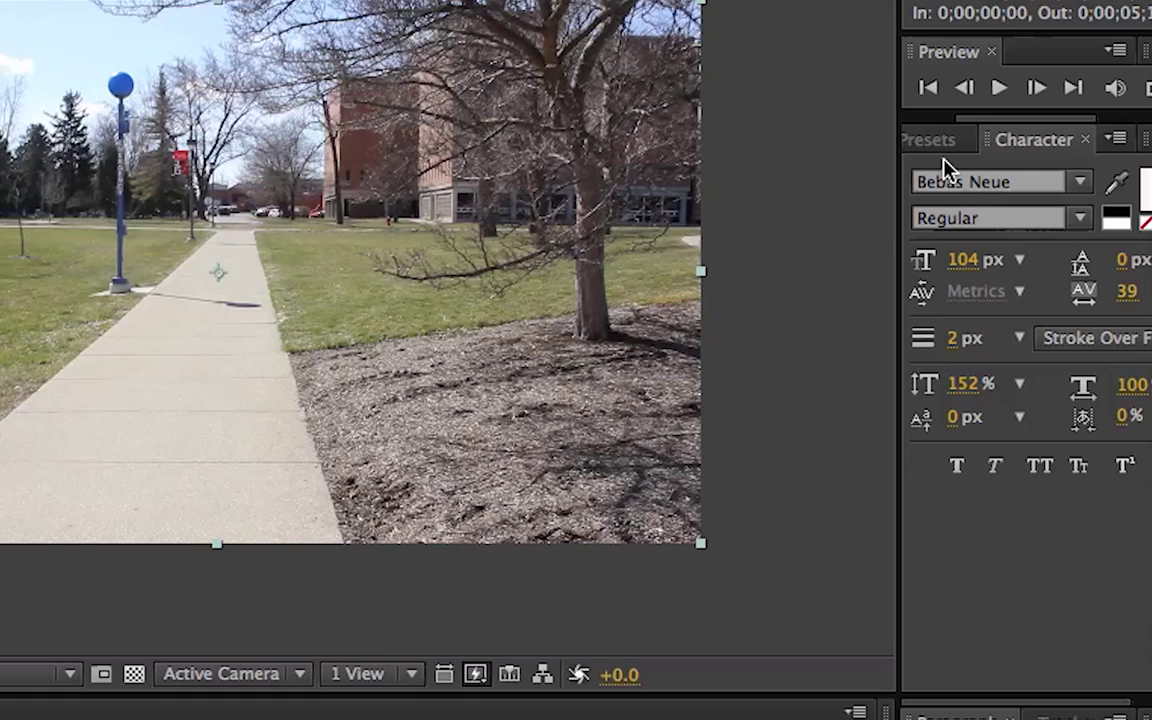
left_click(940, 140)
left_click(970, 173)
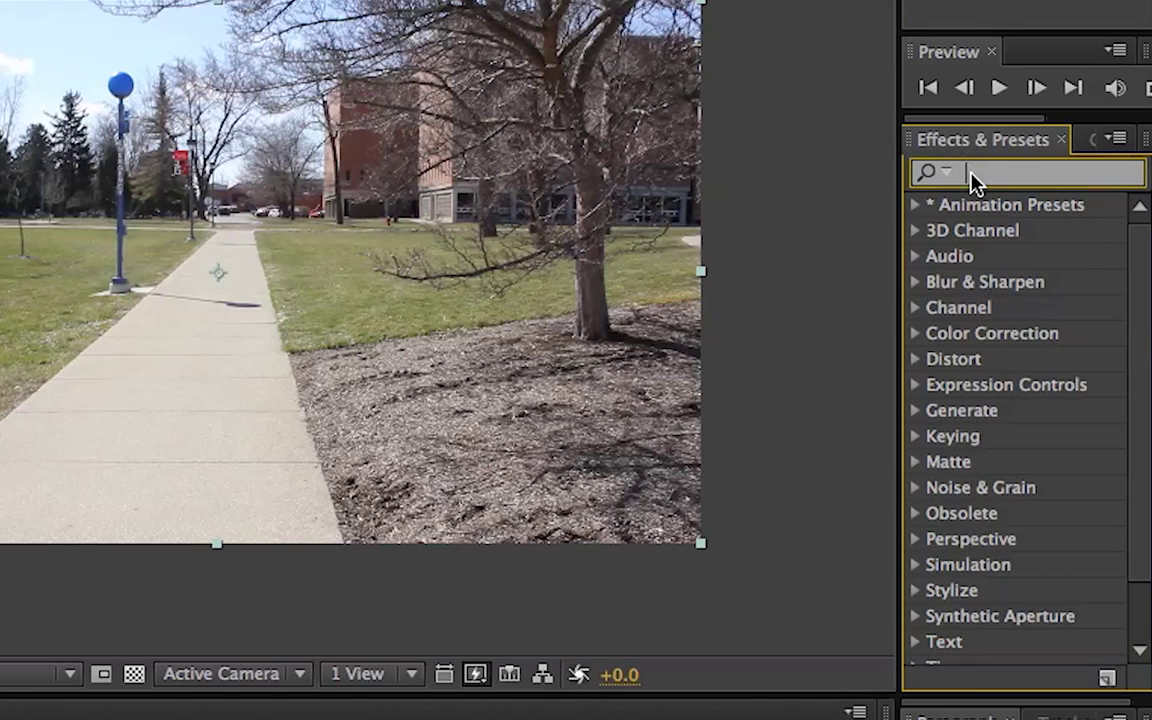
type("ca")
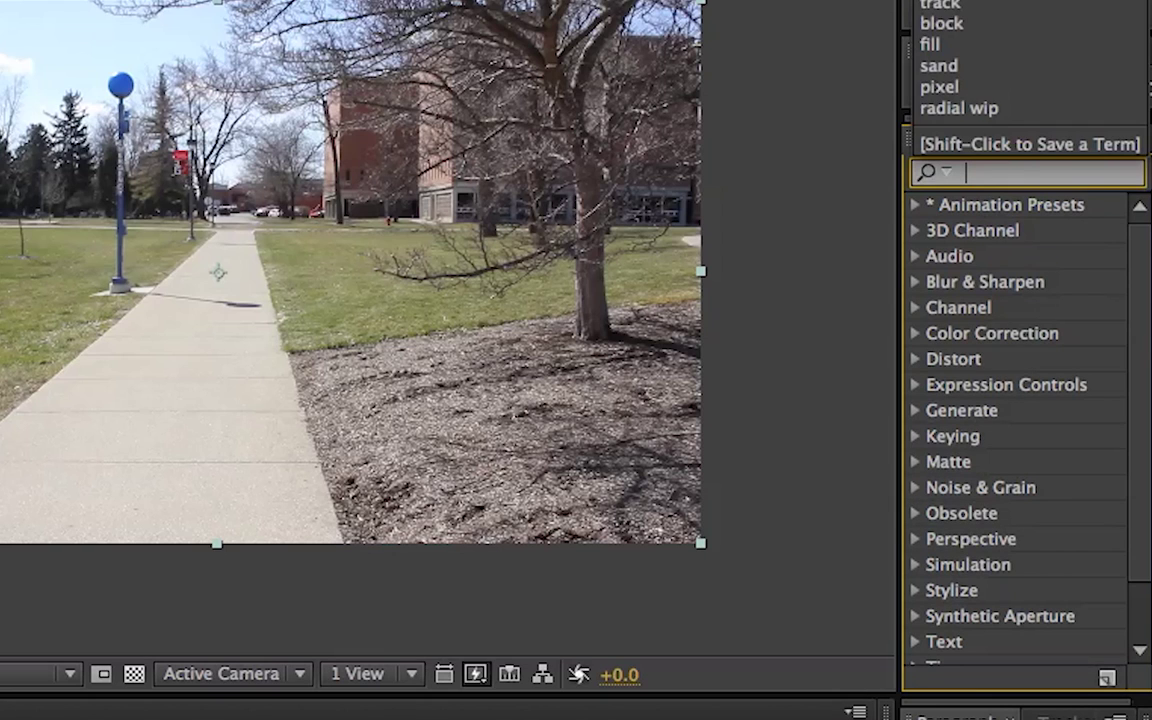
type("mera track")
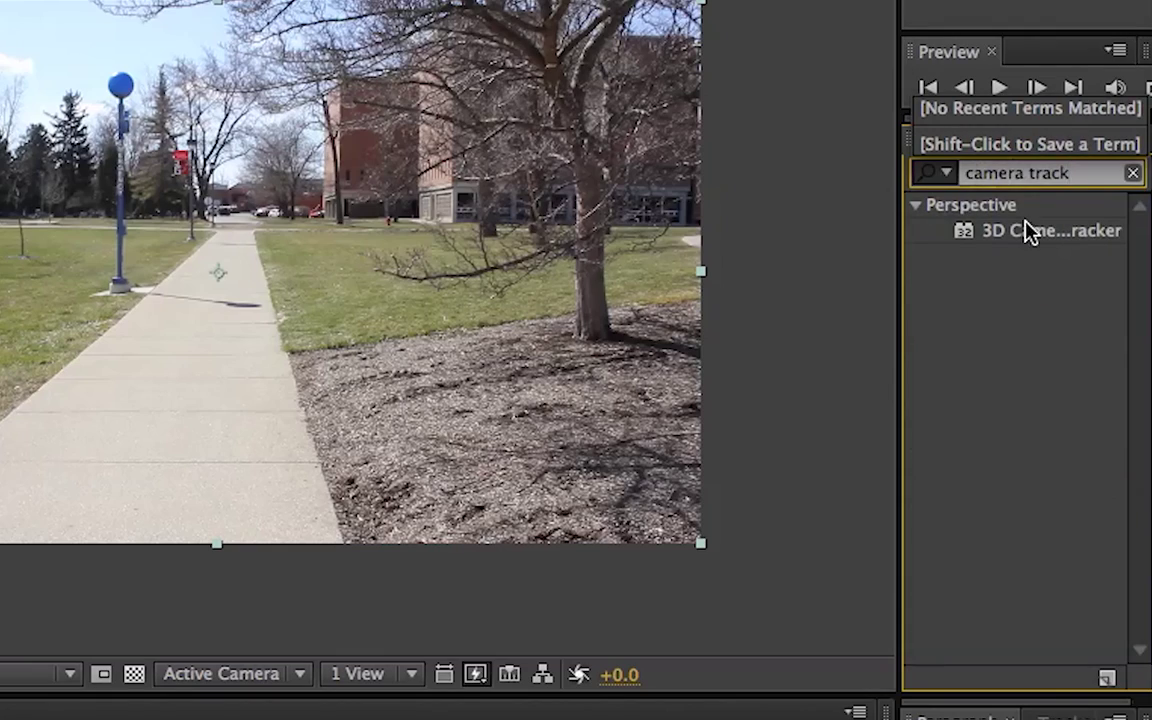
left_click(1030, 233)
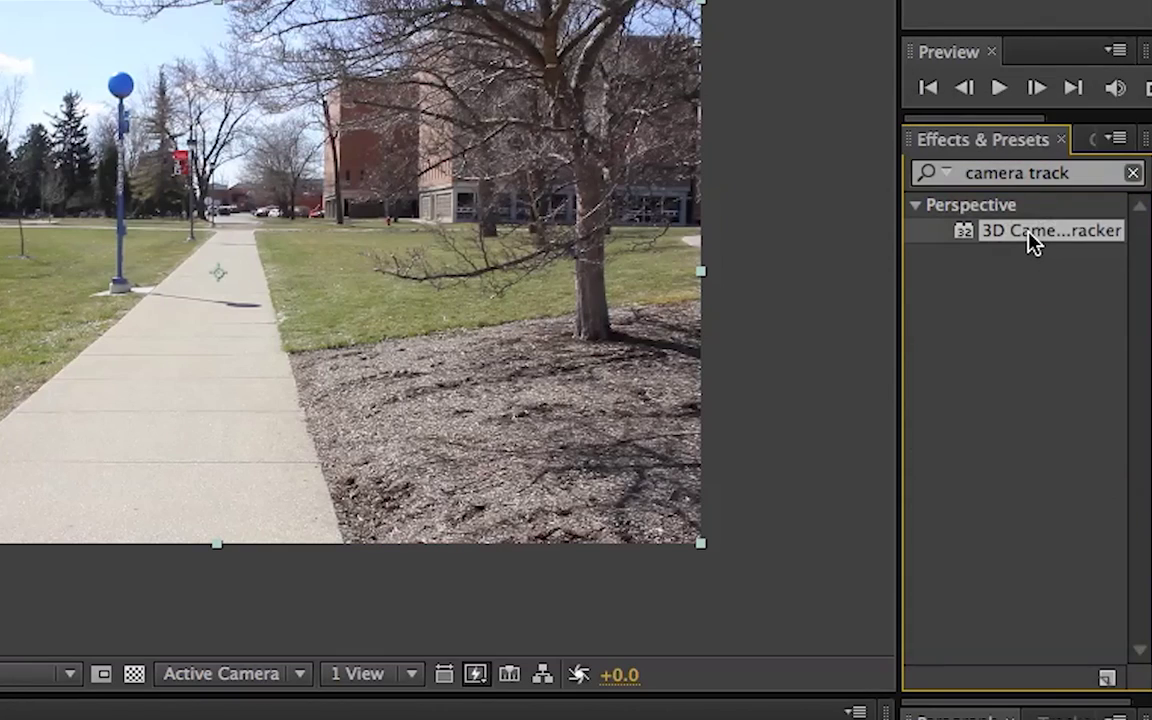
left_click_drag(1033, 240, 197, 381)
left_click_drag(734, 375, 756, 496)
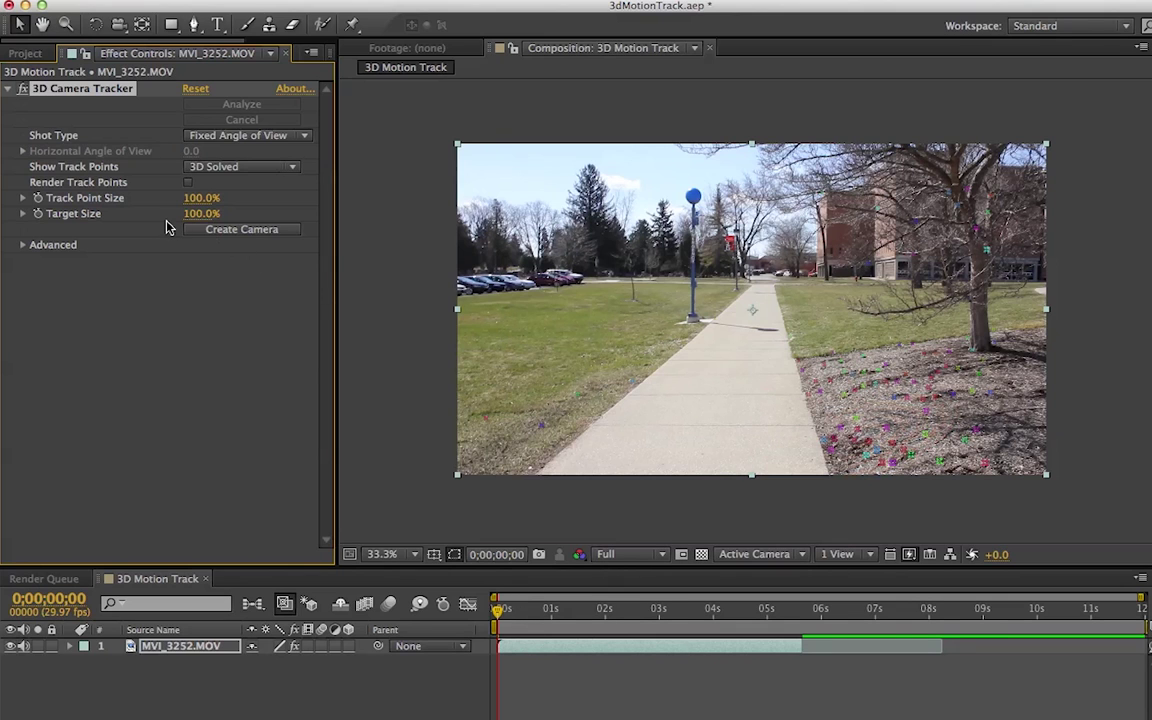
Step: Set the tracker's Track Point Size to 252% and Target Size to 160%
left_click_drag(201, 203, 345, 191)
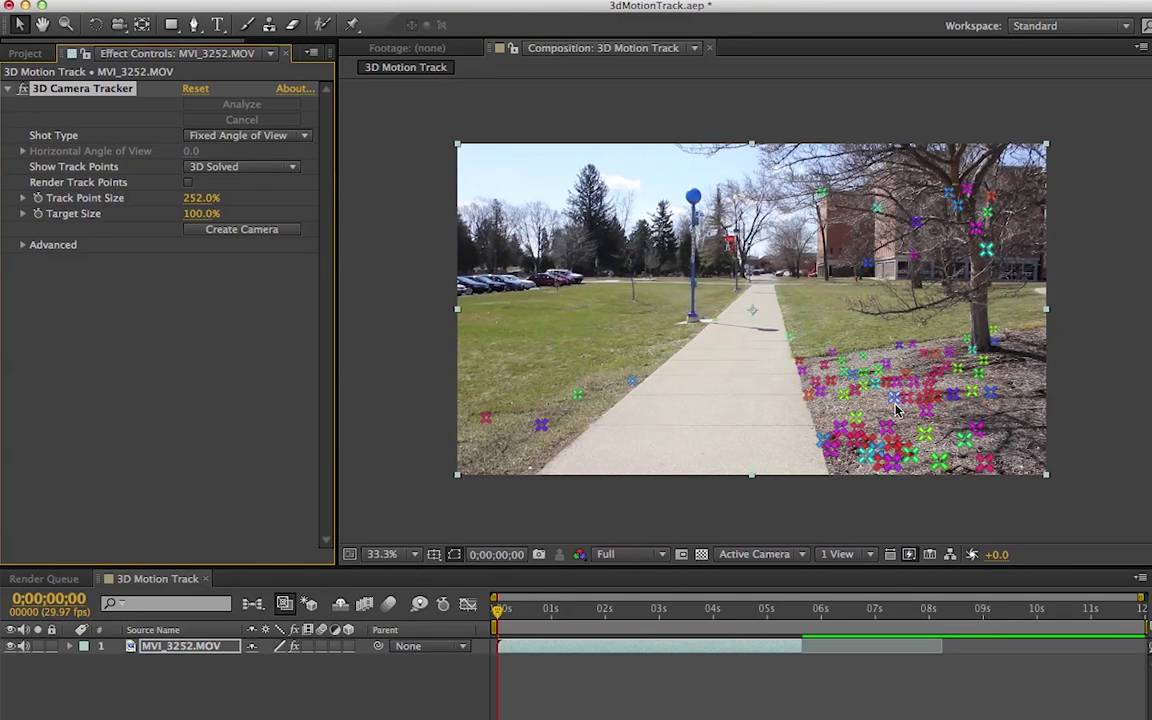
left_click_drag(201, 213, 259, 203)
left_click_drag(201, 216, 156, 197)
Step: Keep Show Track Points on 3D Solved and review the Shot Type options
left_click(229, 170)
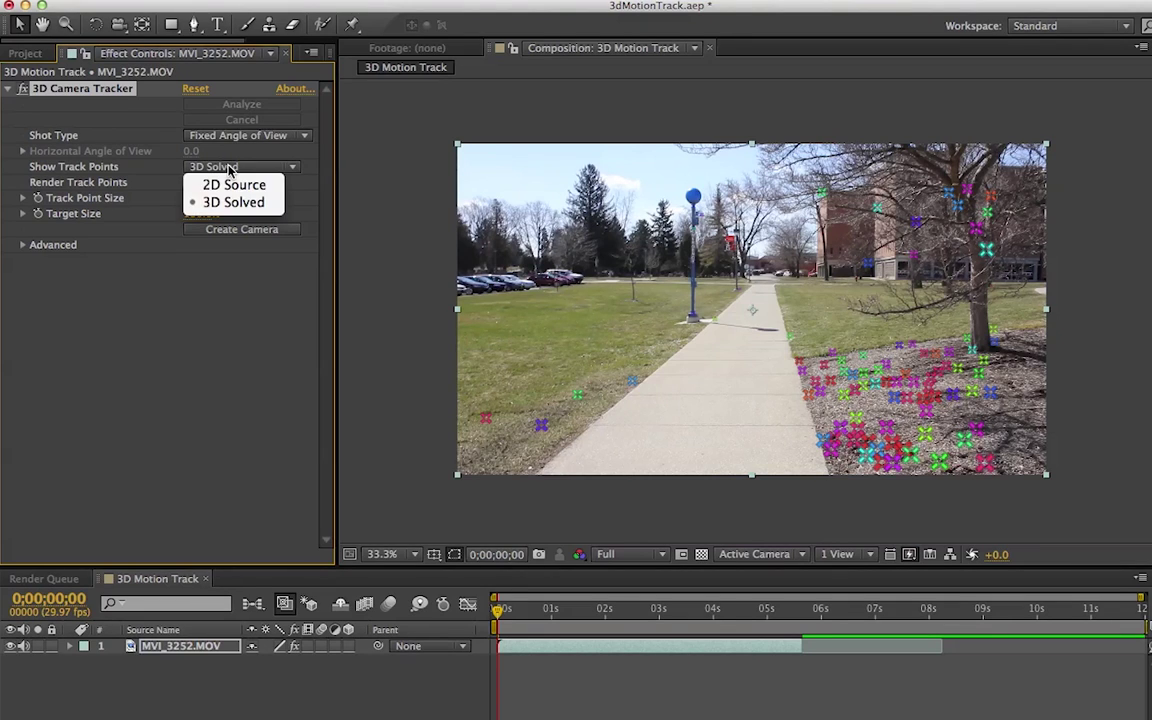
left_click(220, 258)
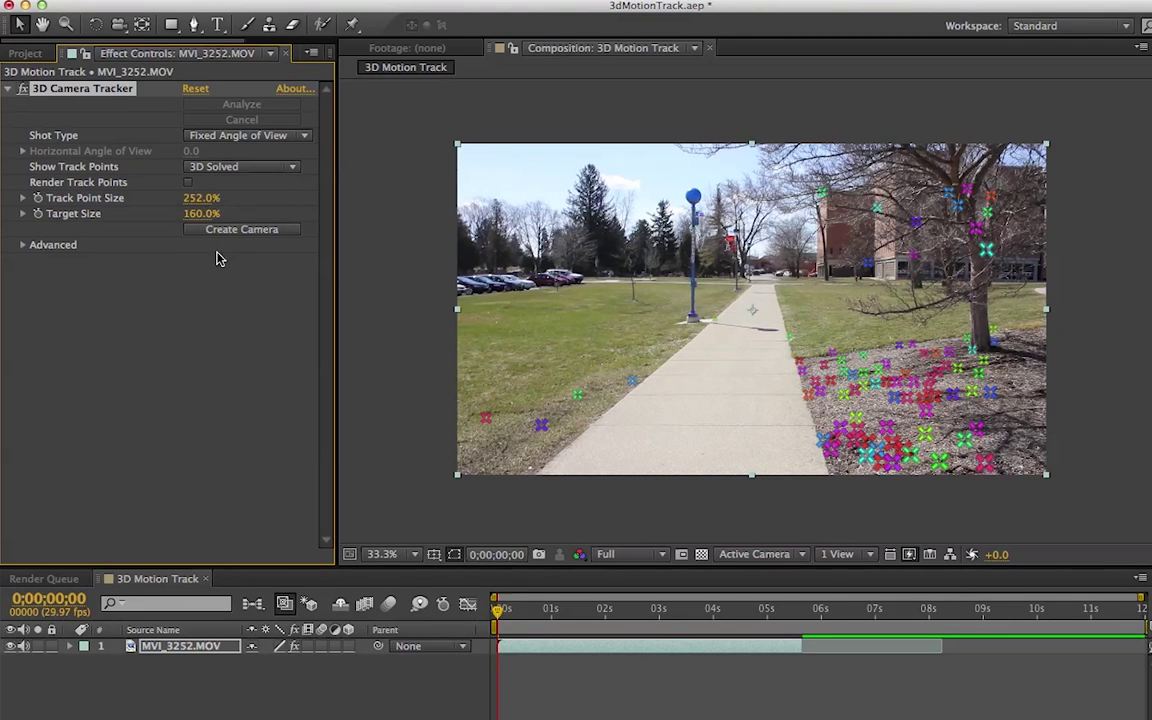
left_click(234, 137)
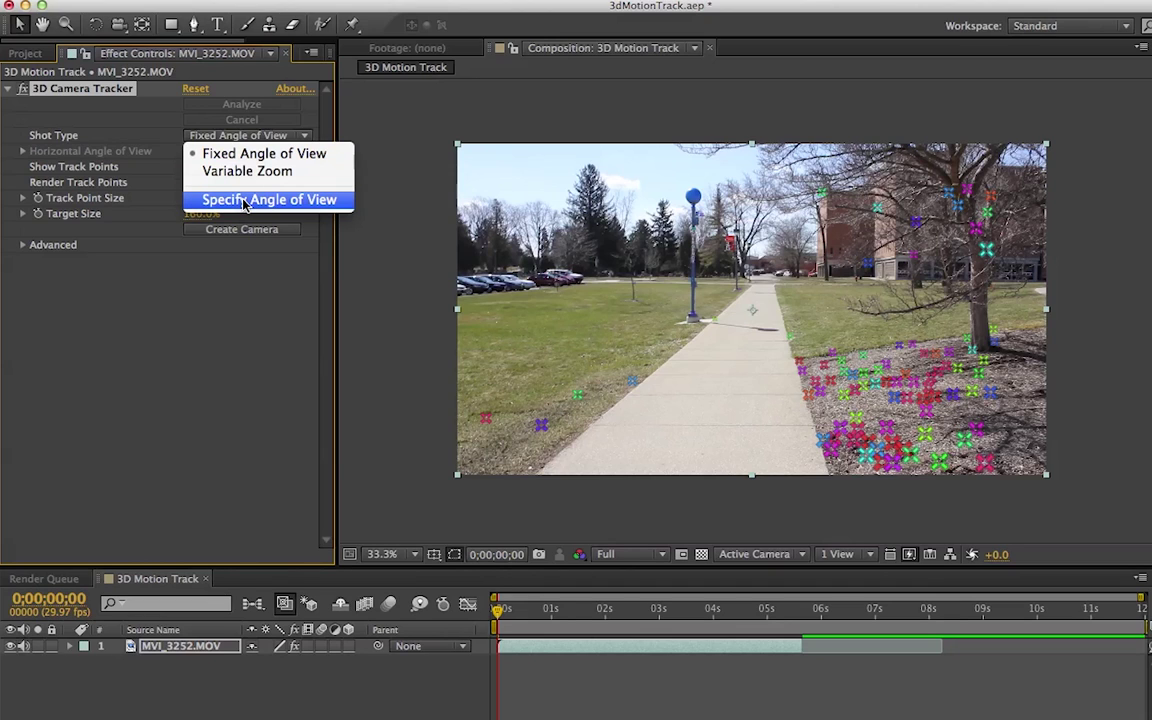
left_click(199, 130)
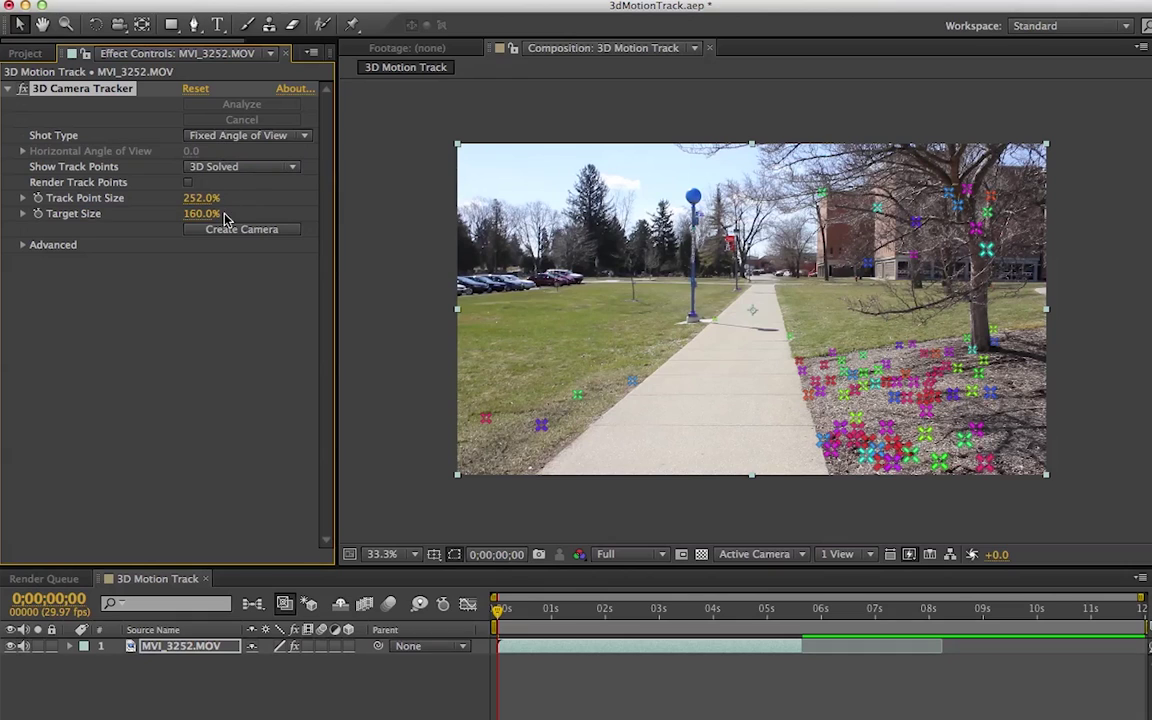
left_click(23, 244)
left_click(218, 261)
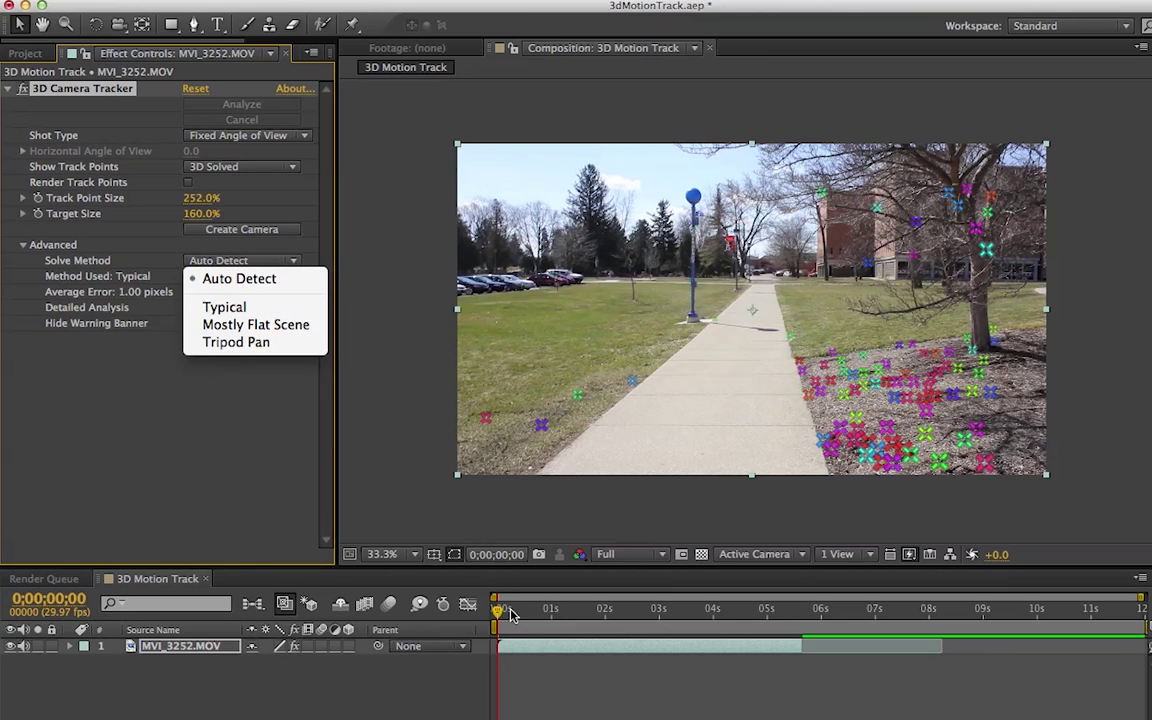
left_click(500, 615)
left_click_drag(530, 618, 538, 621)
key("space")
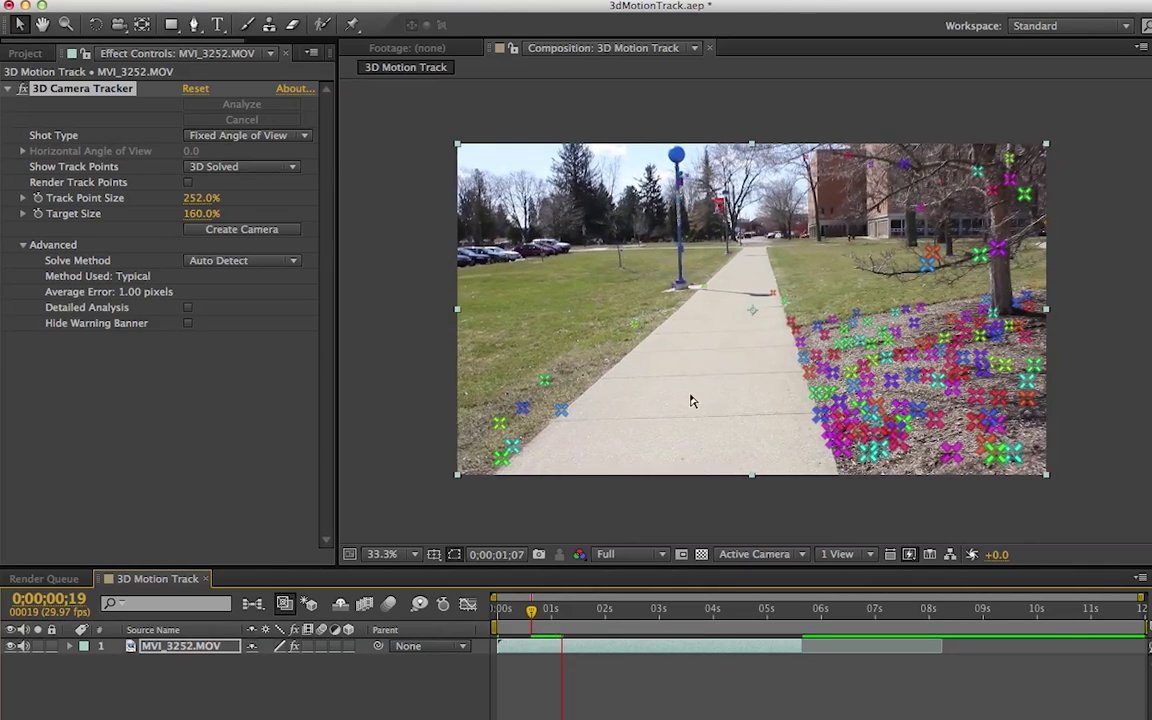
key("space")
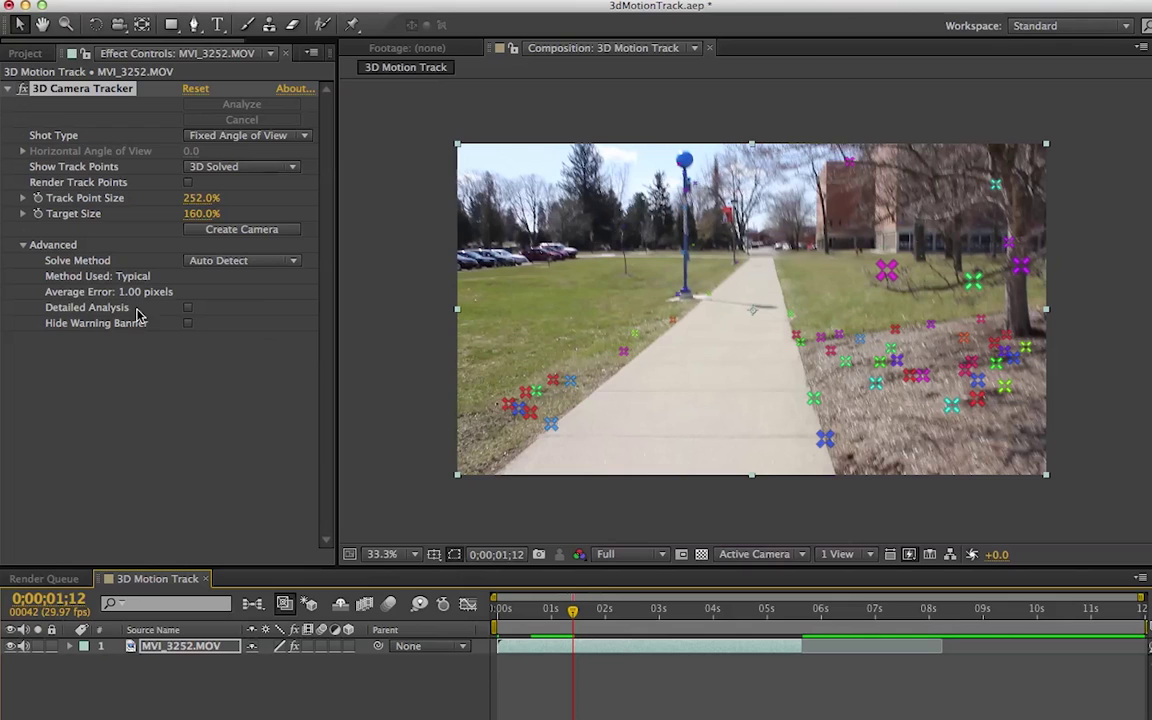
left_click(240, 258)
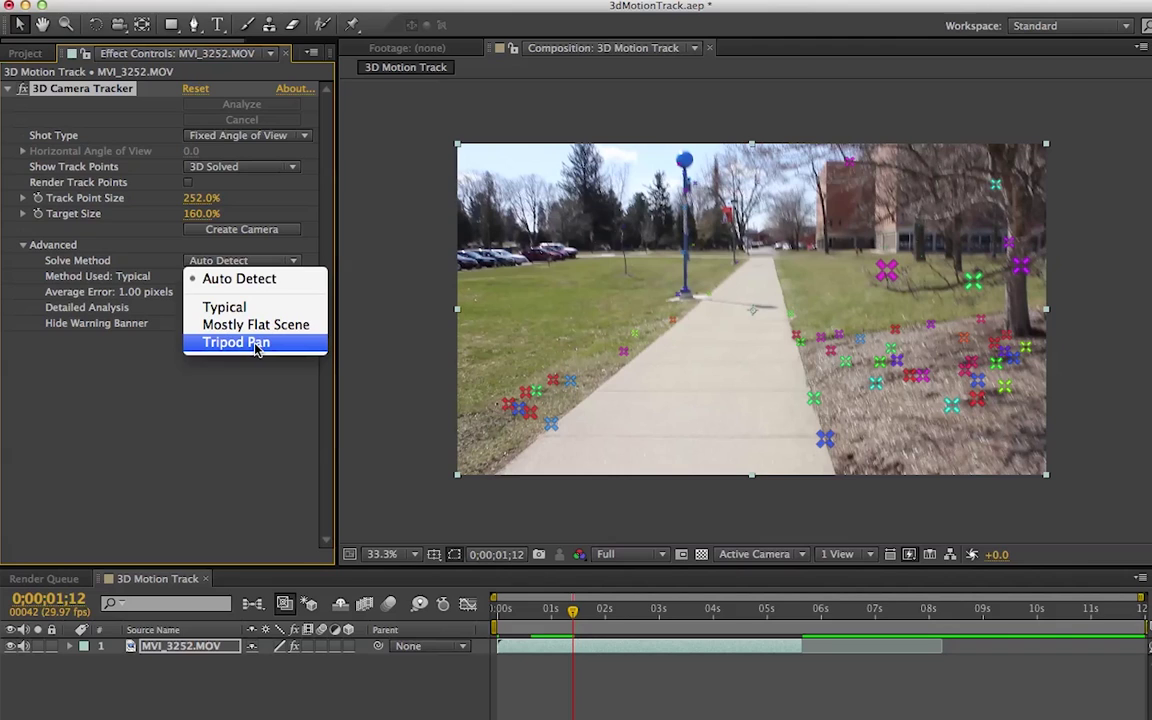
left_click(168, 246)
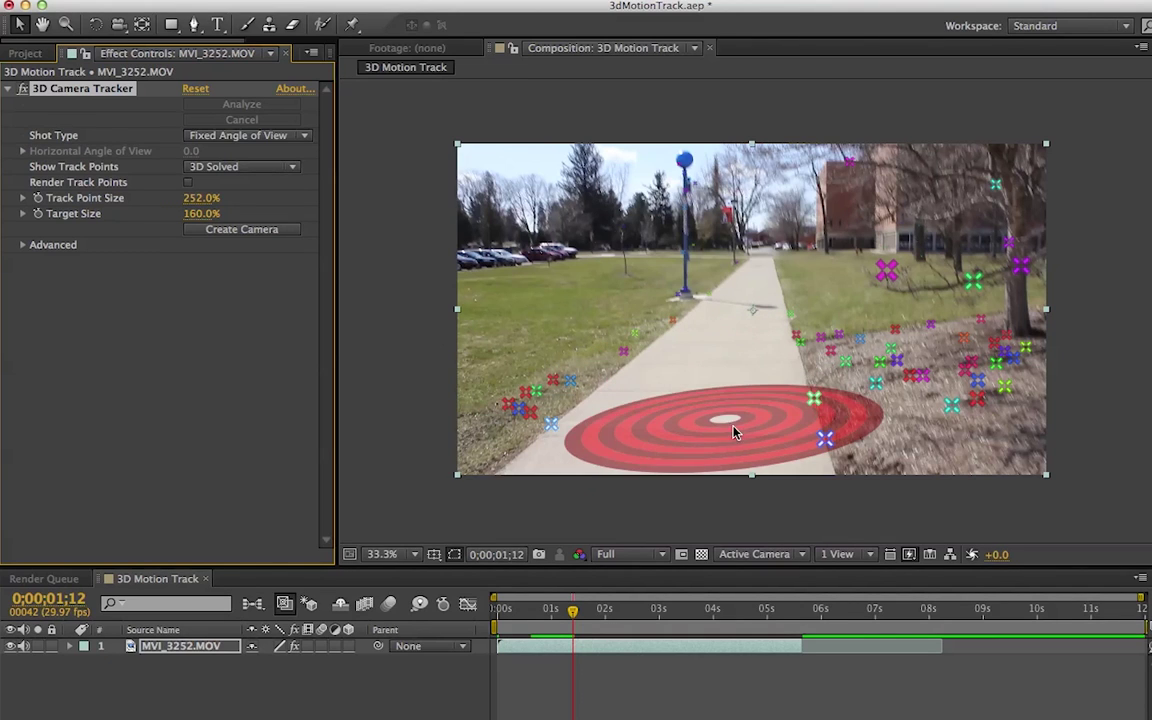
Step: Lasso-select sidewalk track points and move the red target down-left, enlarging it on the near sidewalk
left_click(828, 462)
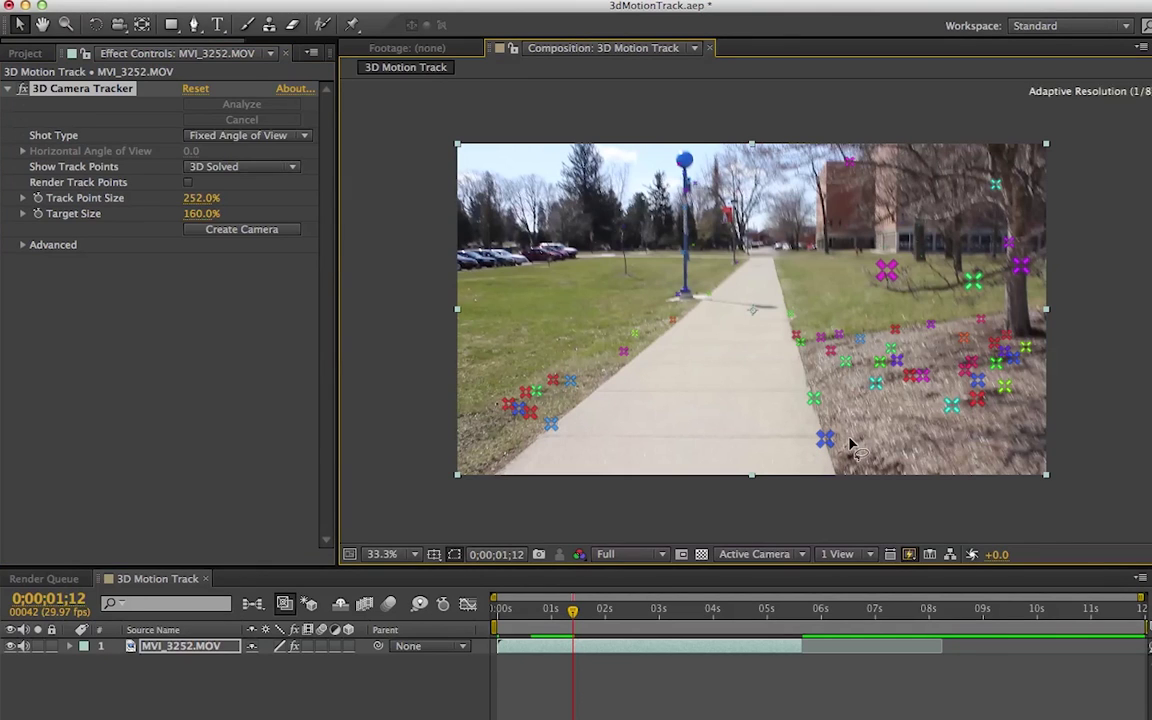
mouse_move(836, 404)
left_mouse_down()
mouse_move(802, 324)
mouse_move(757, 340)
mouse_move(614, 343)
mouse_move(595, 382)
left_mouse_up()
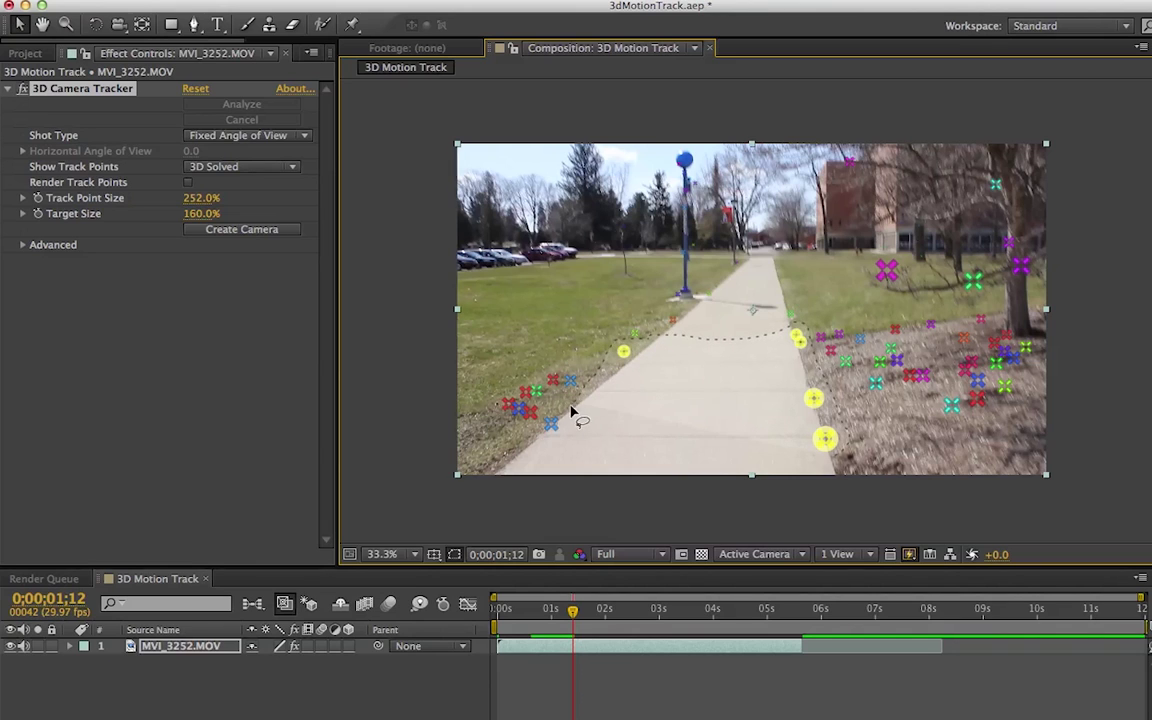
mouse_move(571, 408)
left_mouse_down()
mouse_move(575, 463)
mouse_move(712, 447)
mouse_move(838, 465)
left_mouse_up()
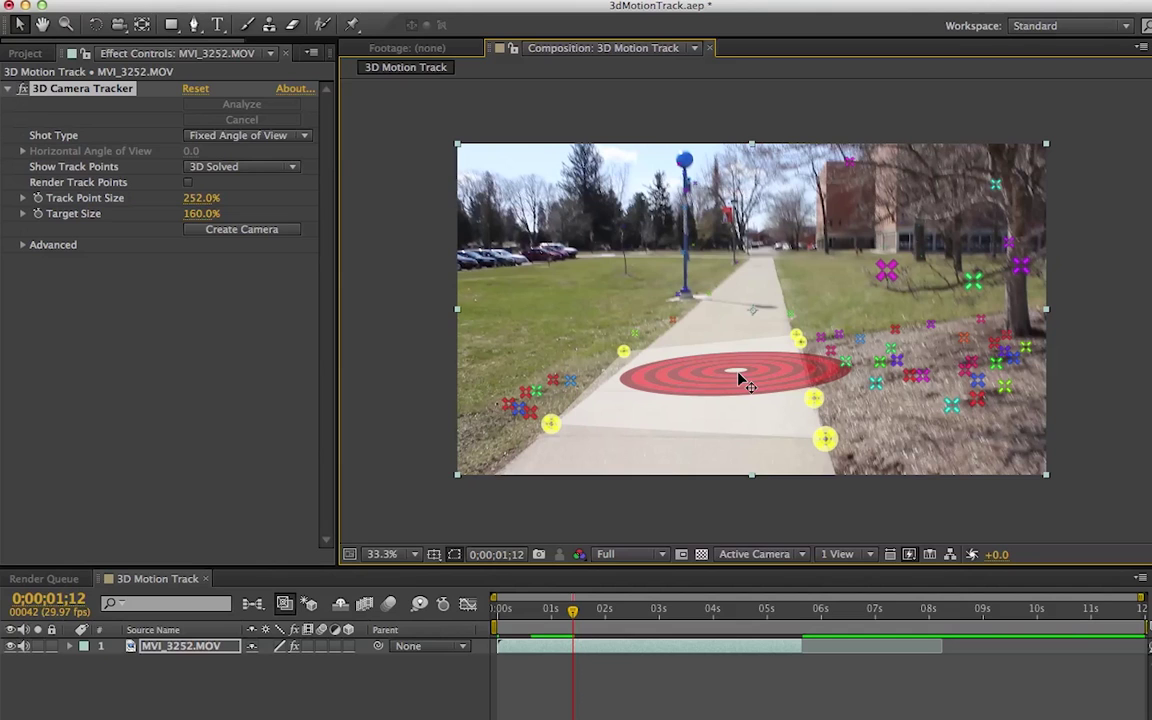
left_click_drag(740, 381, 706, 391)
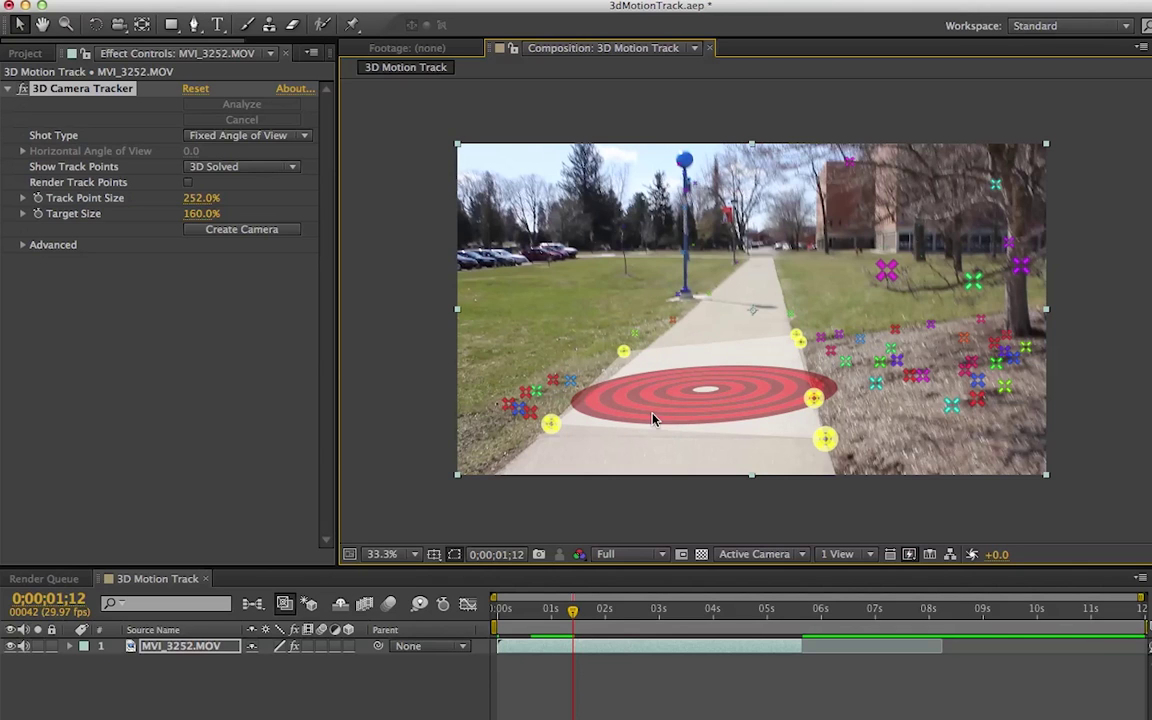
Step: Use Create Text and Camera on the red target to add a Text layer and 3D Tracker Camera
right_click(718, 397)
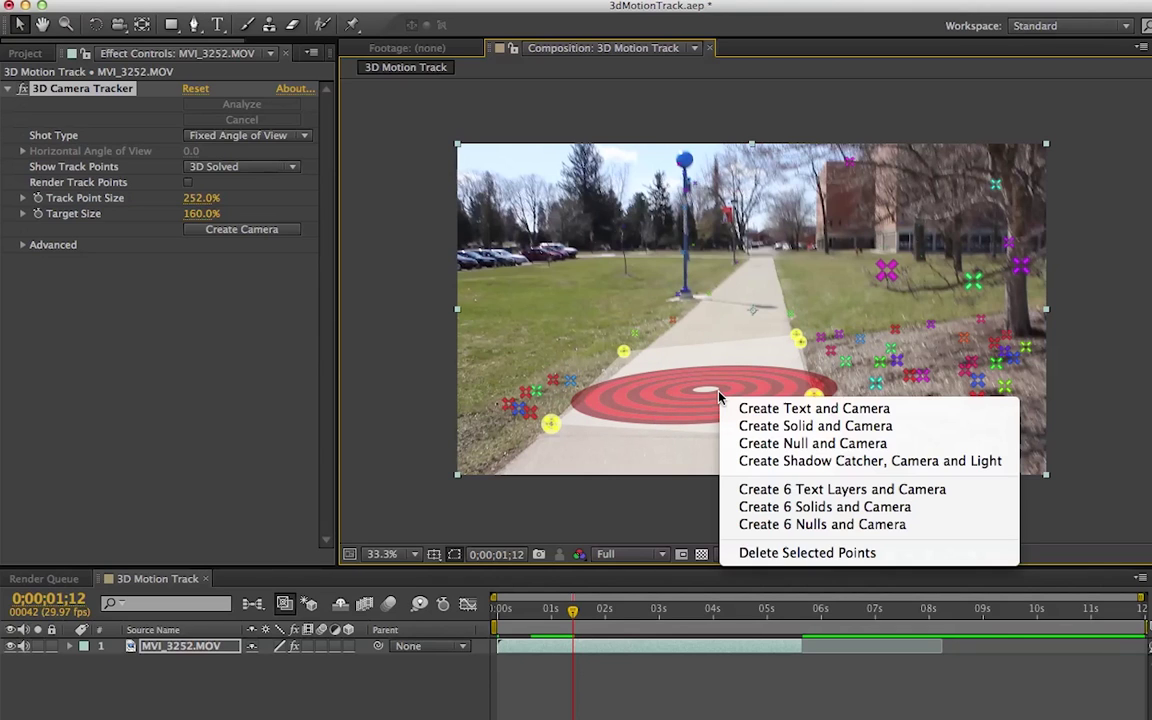
left_click(826, 409)
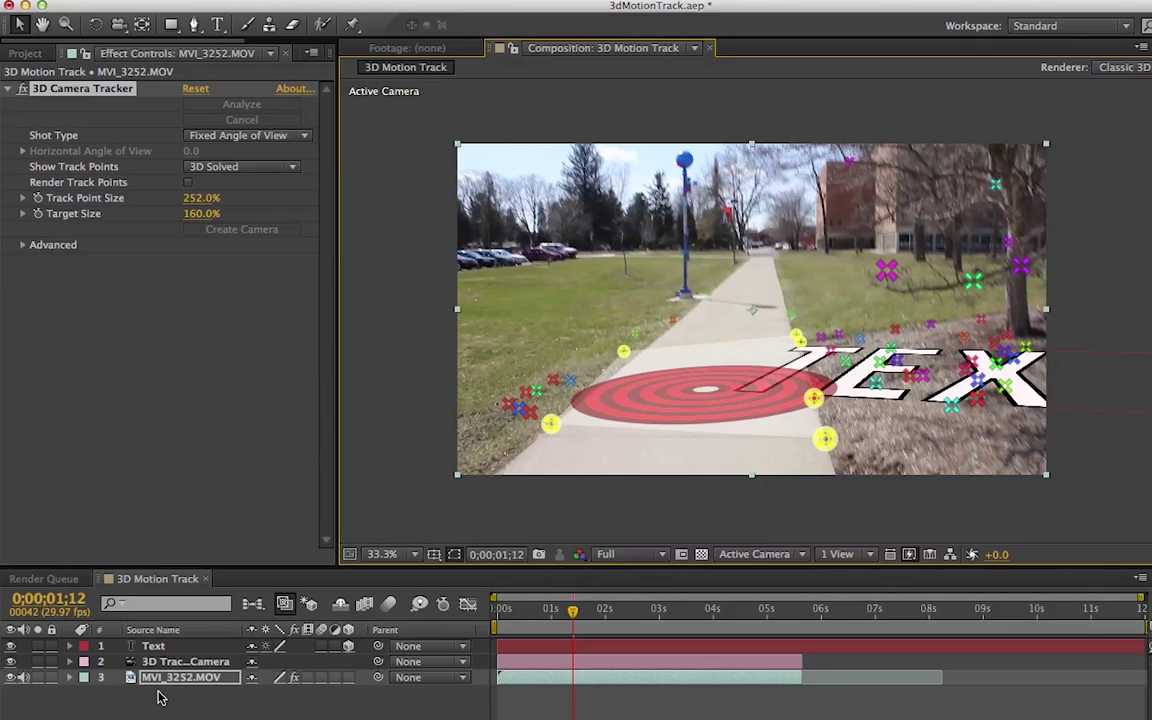
Step: Rotate the Text layer 90° on X so TEXT stands upright
left_click(172, 648)
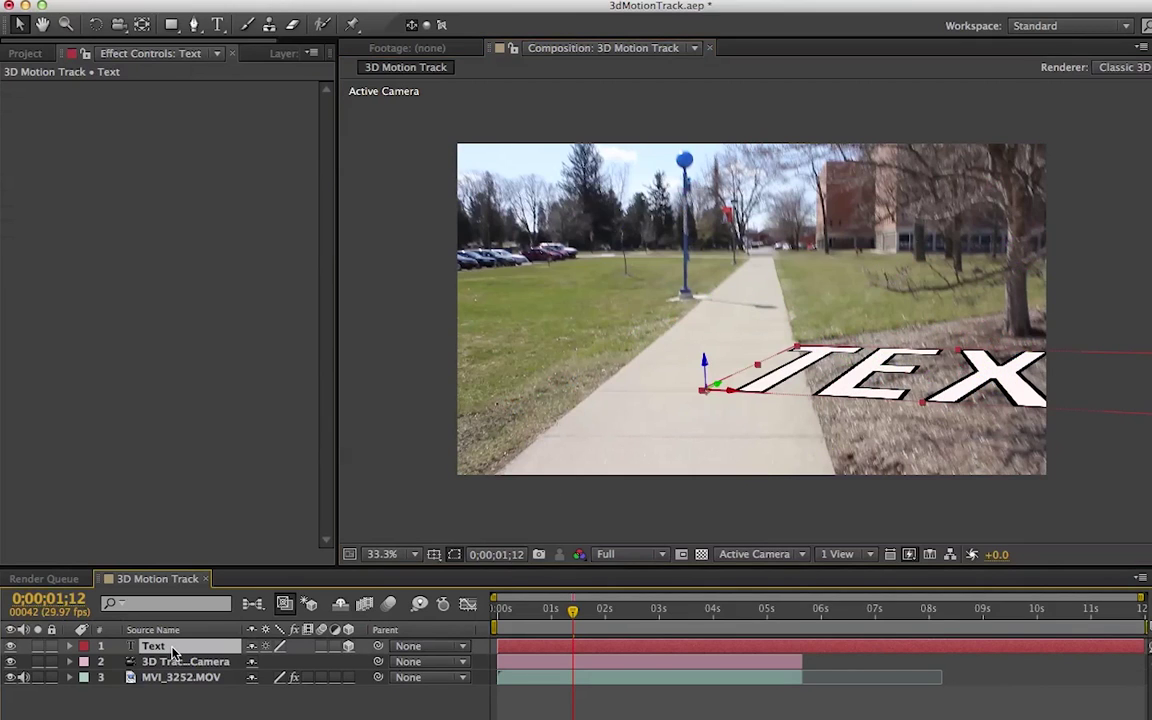
key("r")
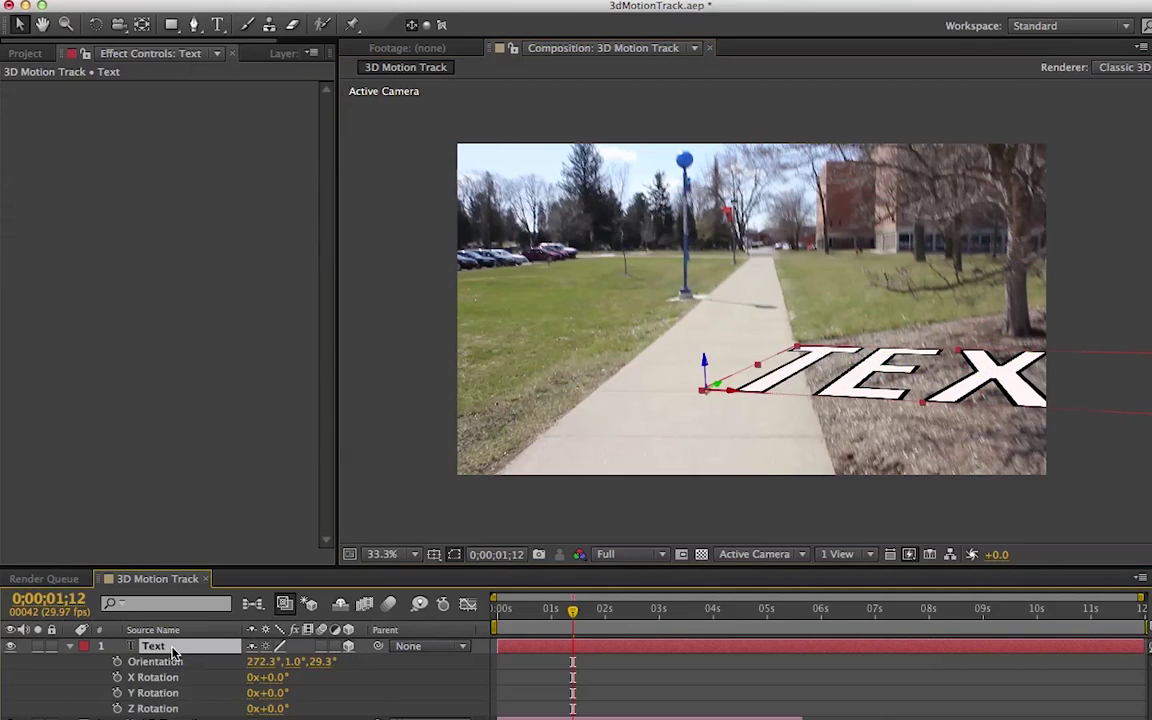
left_click(278, 680)
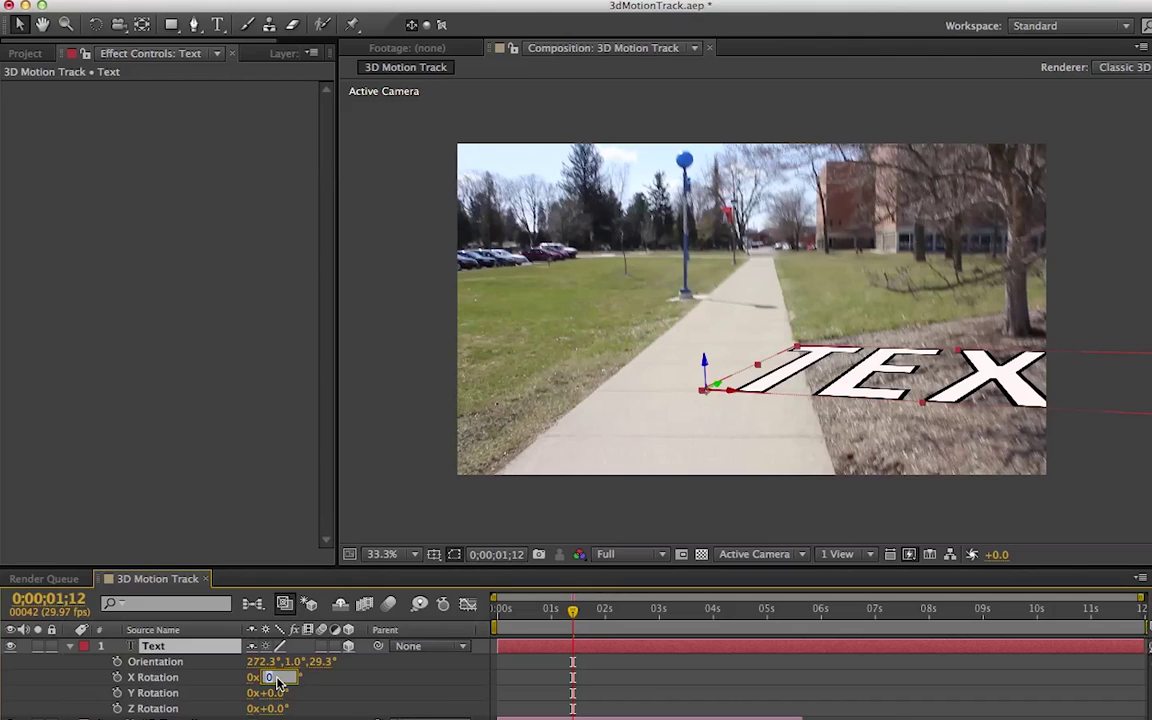
type("90")
key("Return")
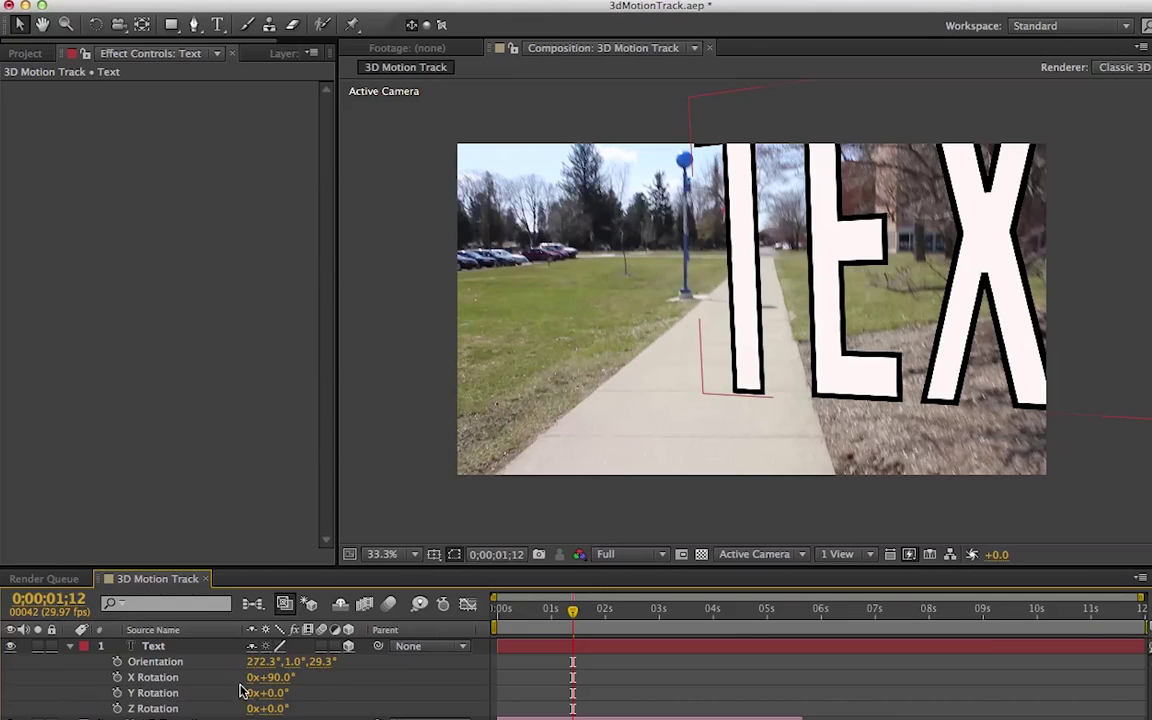
Step: Scale the Text layer from 100% up to about 740%
left_click(160, 647)
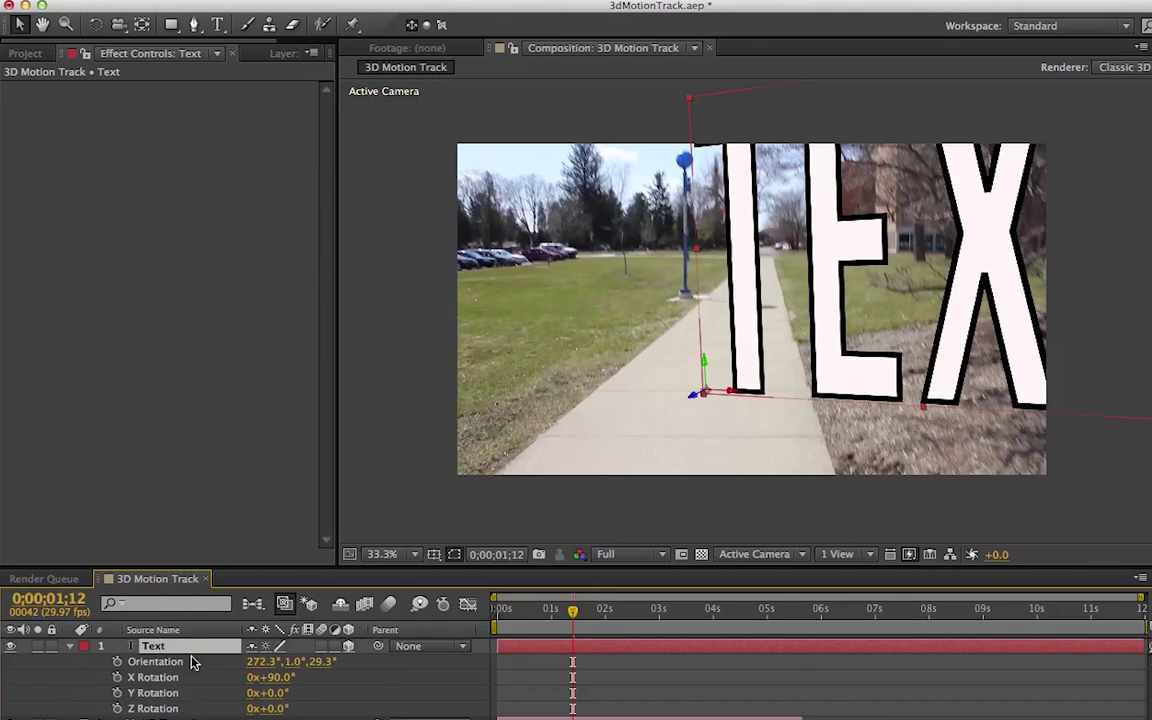
key("s")
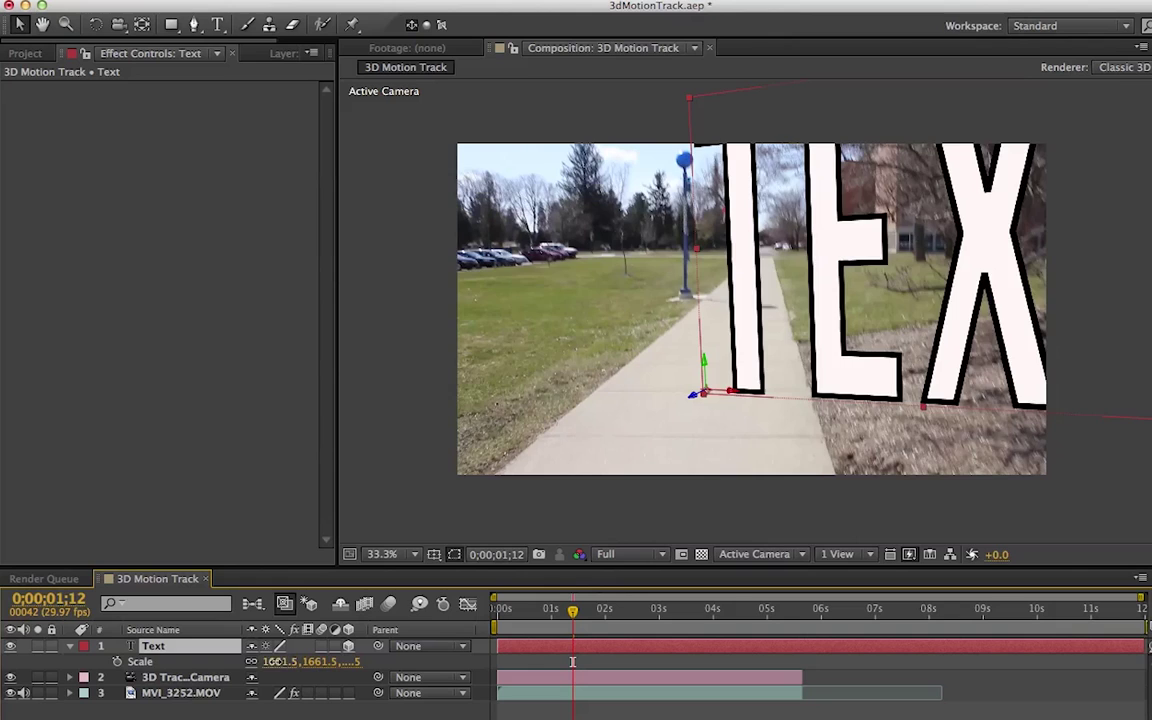
left_click_drag(300, 662, 310, 677)
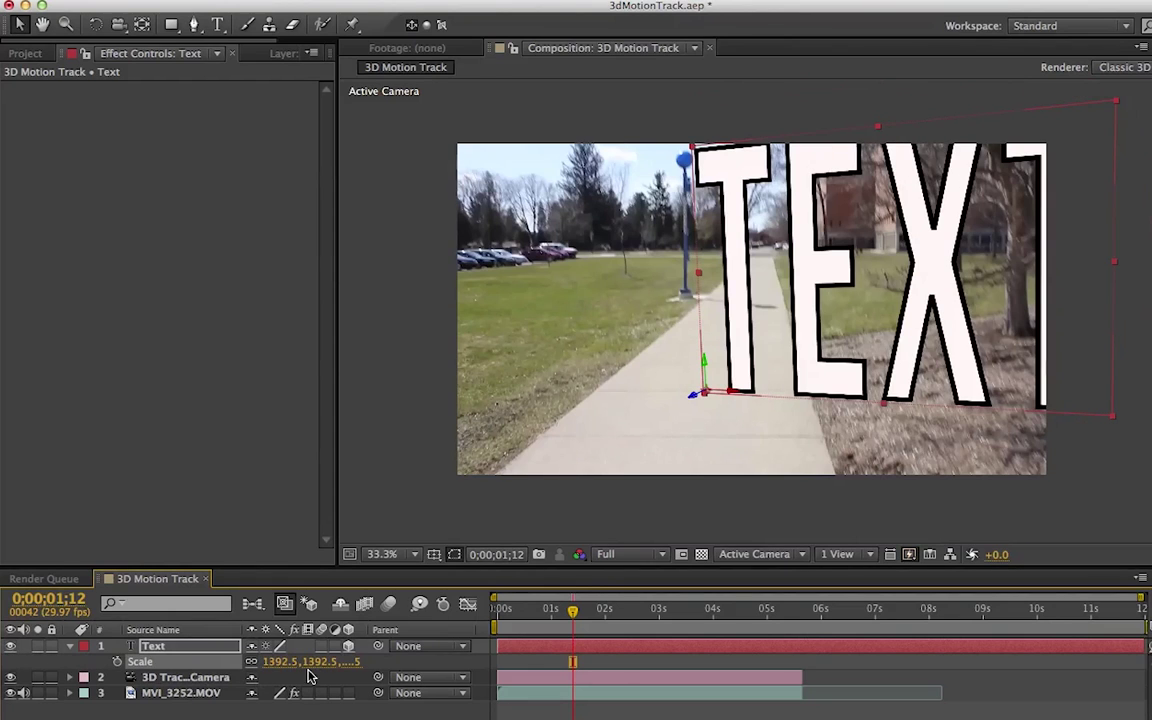
type("100")
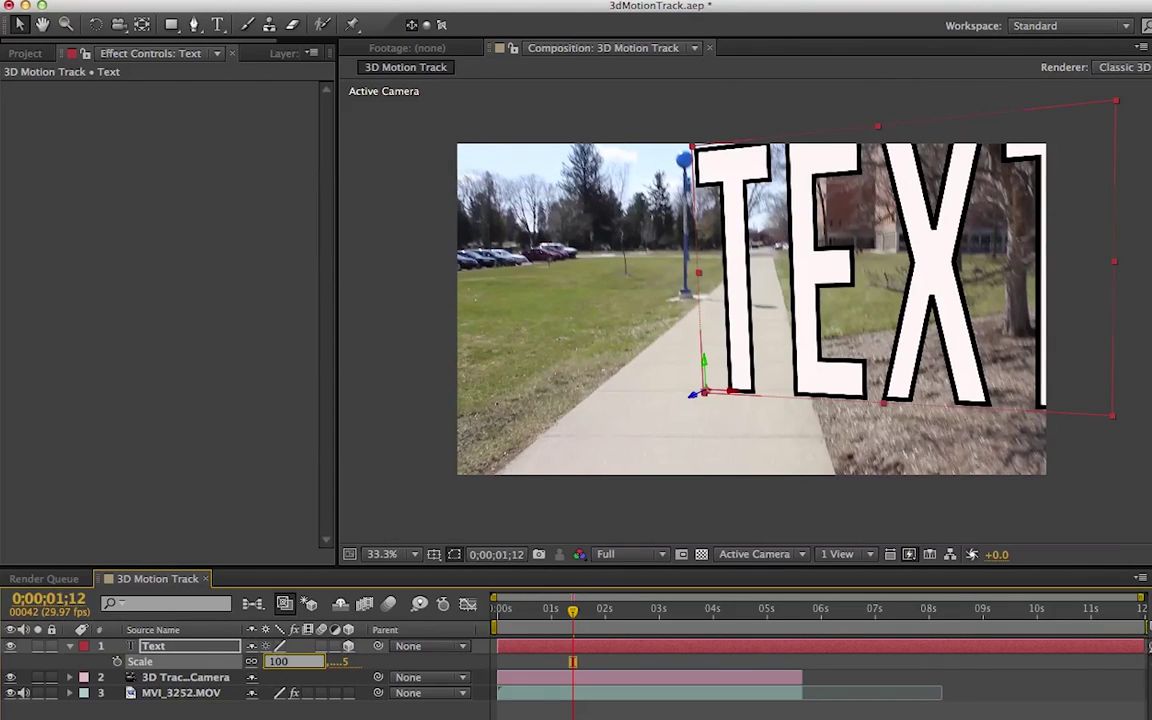
key("Return")
left_click_drag(270, 661, 770, 661)
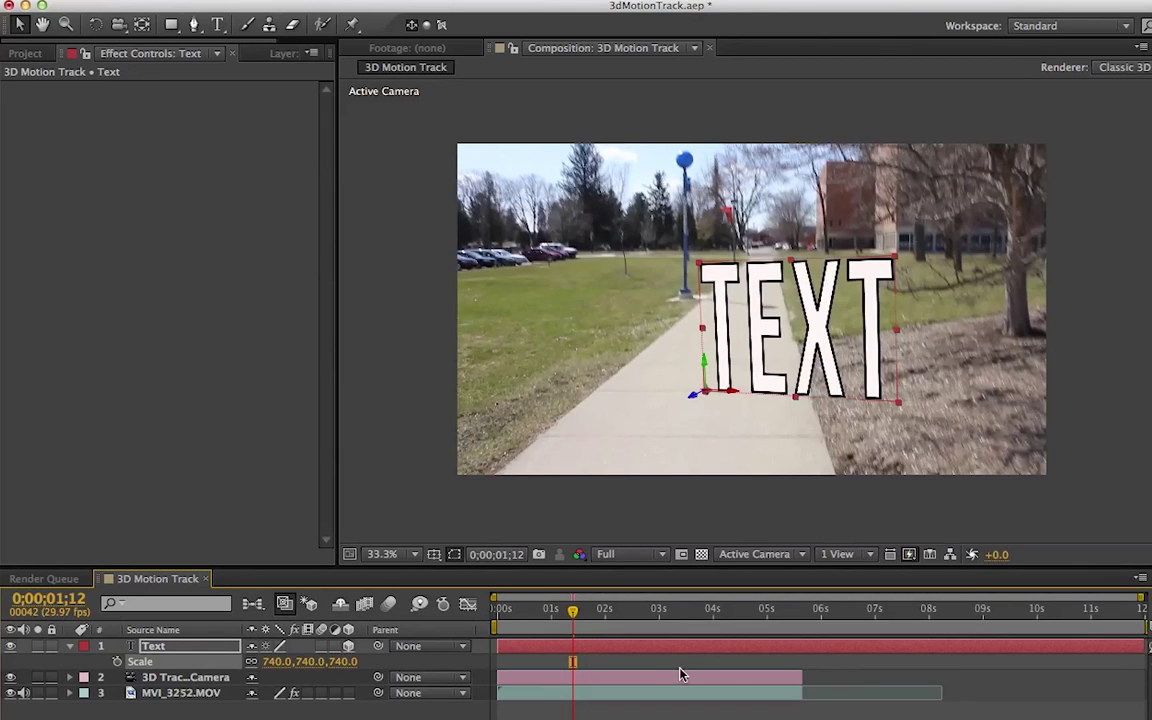
Step: Show the Text layer's Position and scrub to 0;00;02;06 to confirm TEXT stays on the sidewalk
key("p")
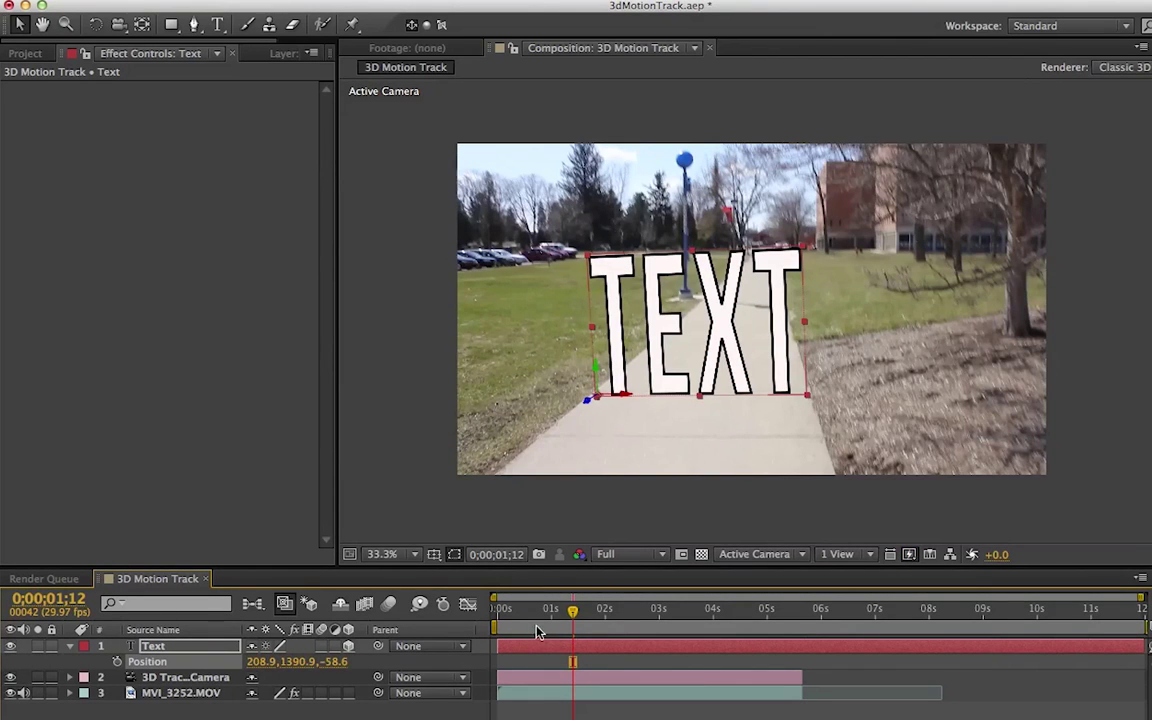
left_click_drag(548, 612, 625, 627)
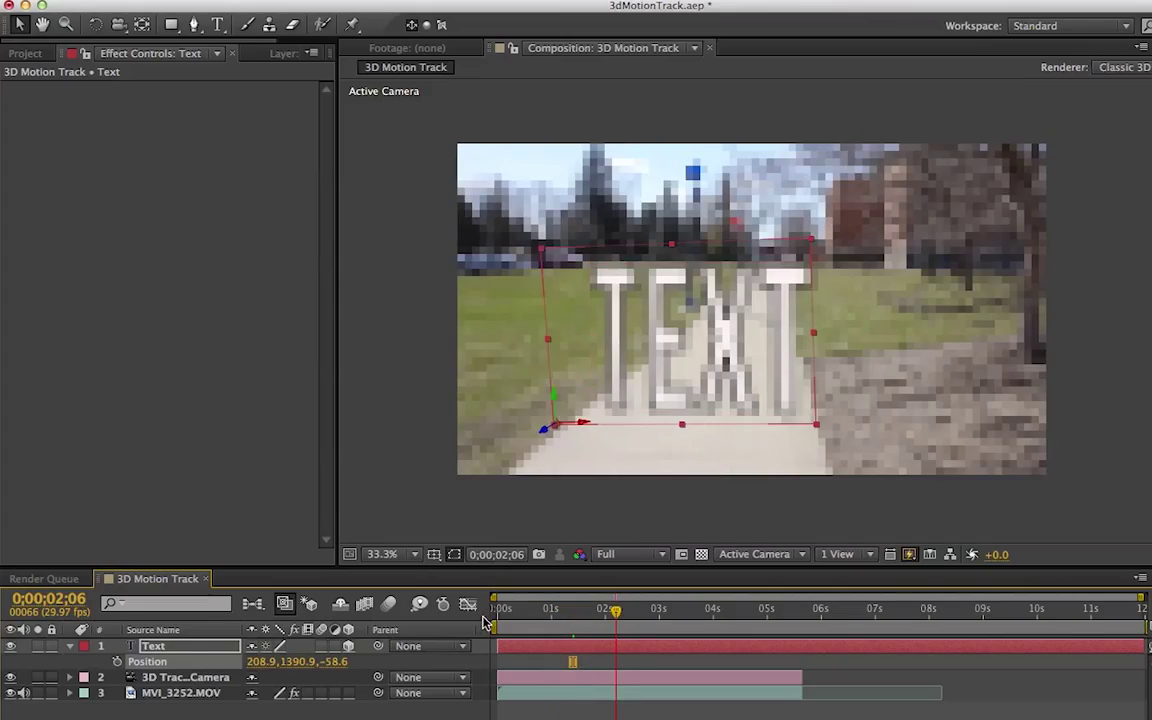